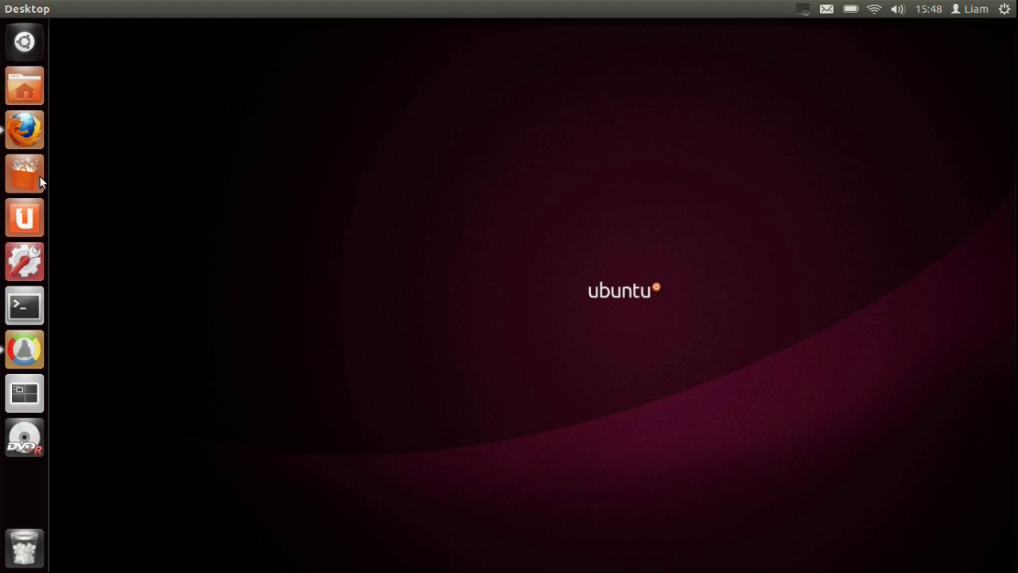
# - In Firefox, open the playonlinux.com Downloads page and scroll the Ubuntu section to the PlayOnLinux_4.0.14.deb file and apt commands
pyautogui.click(26, 132)
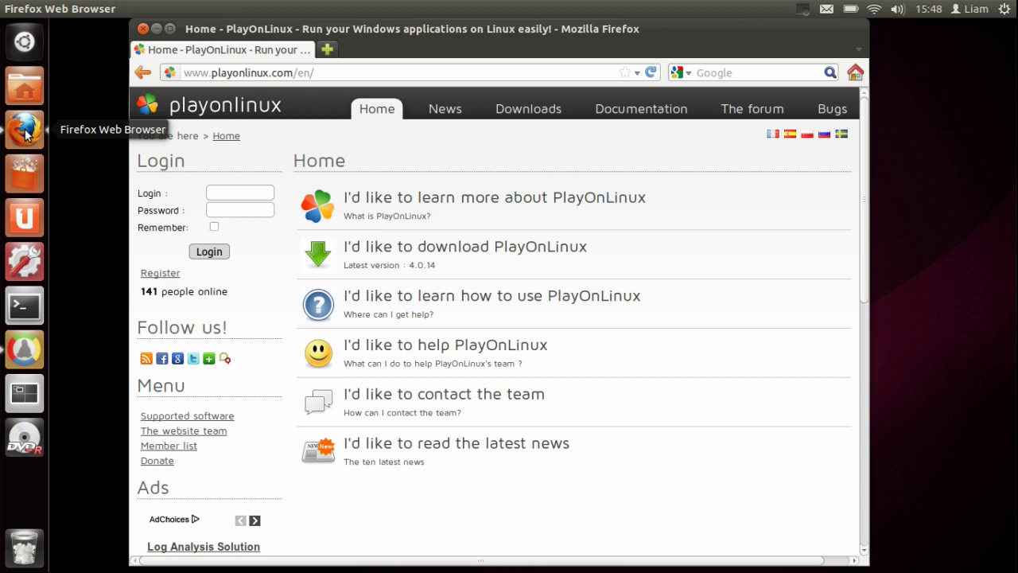
pyautogui.click(528, 109)
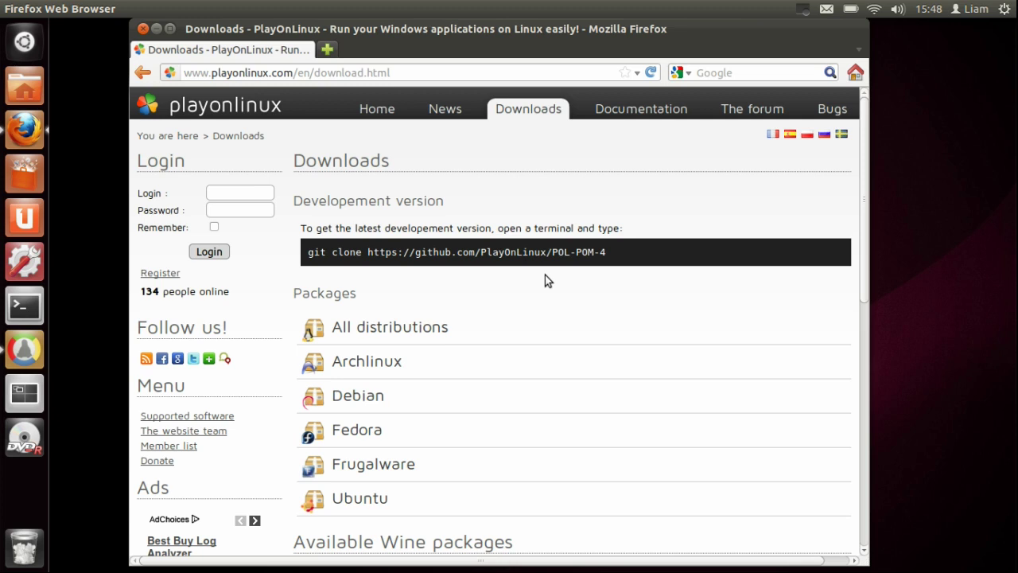
pyautogui.click(363, 498)
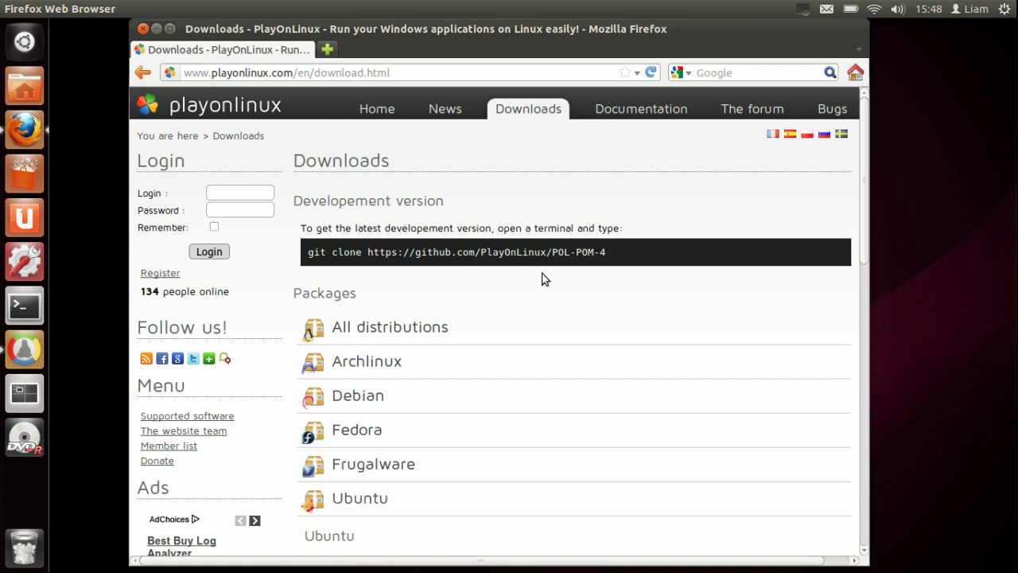
pyautogui.scroll(-4, 544, 278)
pyautogui.scroll(-3, 544, 278)
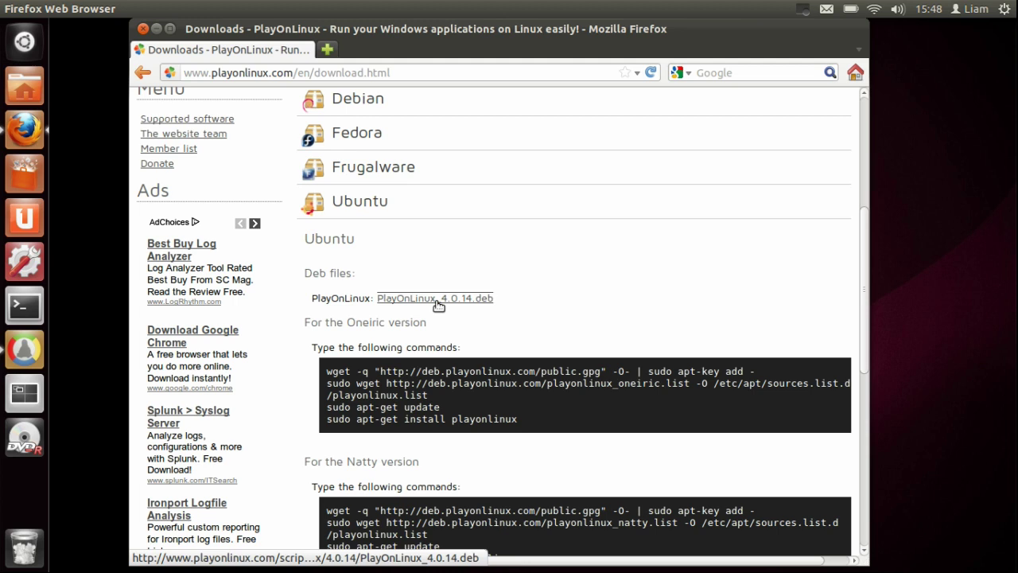
# - Close Firefox, launch PlayOnLinux from the launcher and open its Install menu of software categories
pyautogui.click(143, 29)
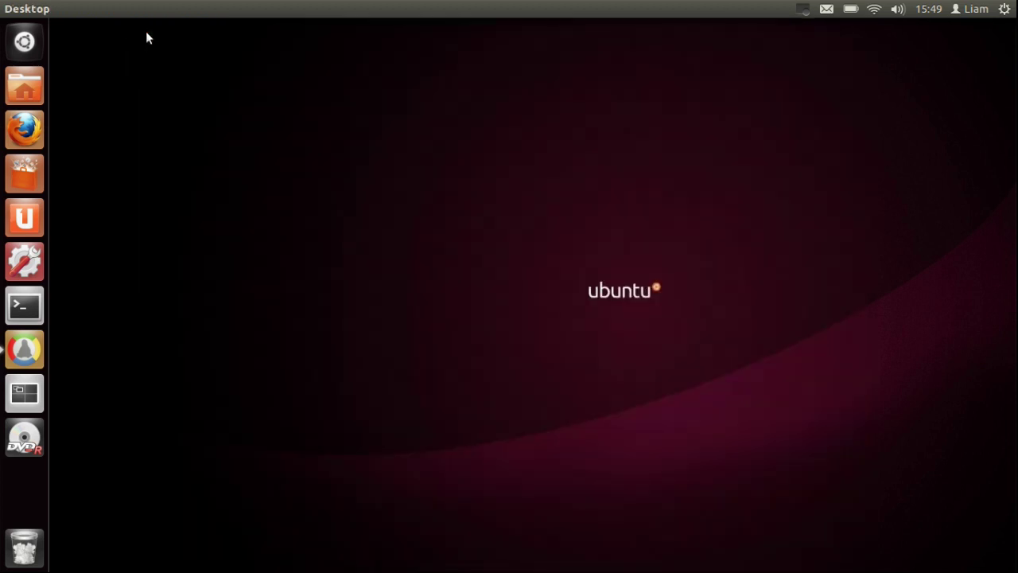
pyautogui.click(27, 359)
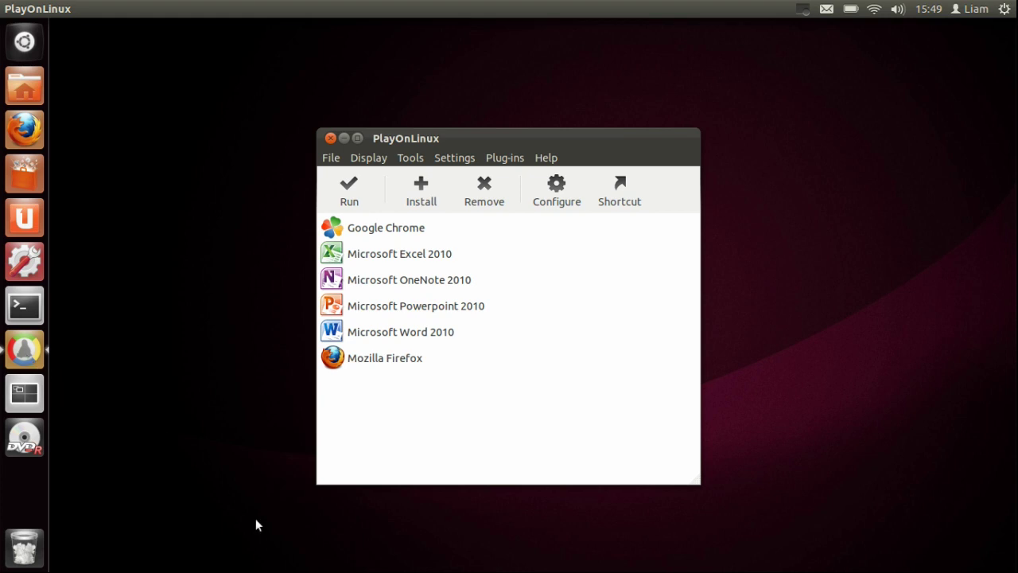
pyautogui.click(423, 189)
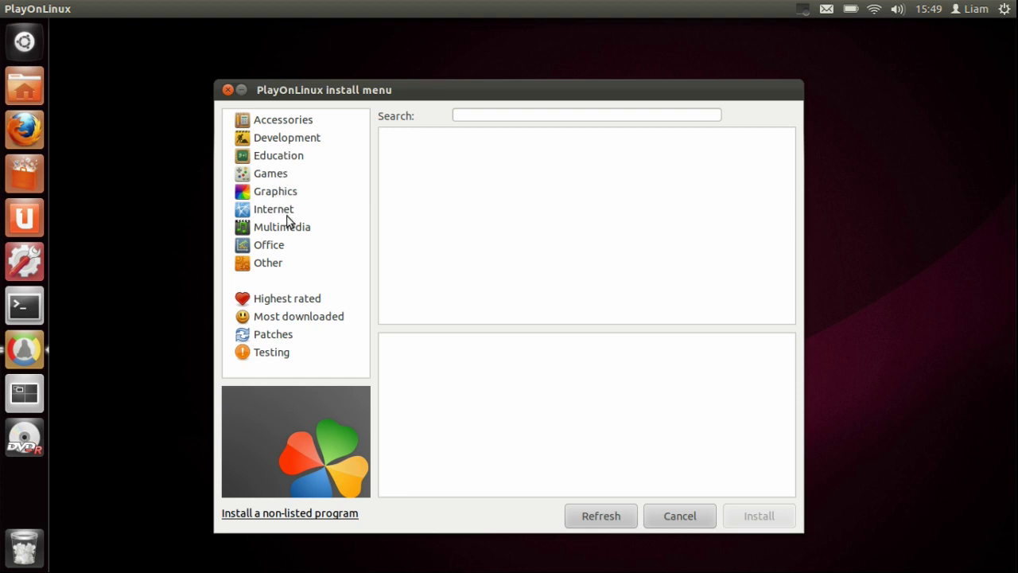
# - Pick Microsoft Office 2010 under Most downloaded and start its installation wizard
pyautogui.click(298, 316)
pyautogui.click(466, 241)
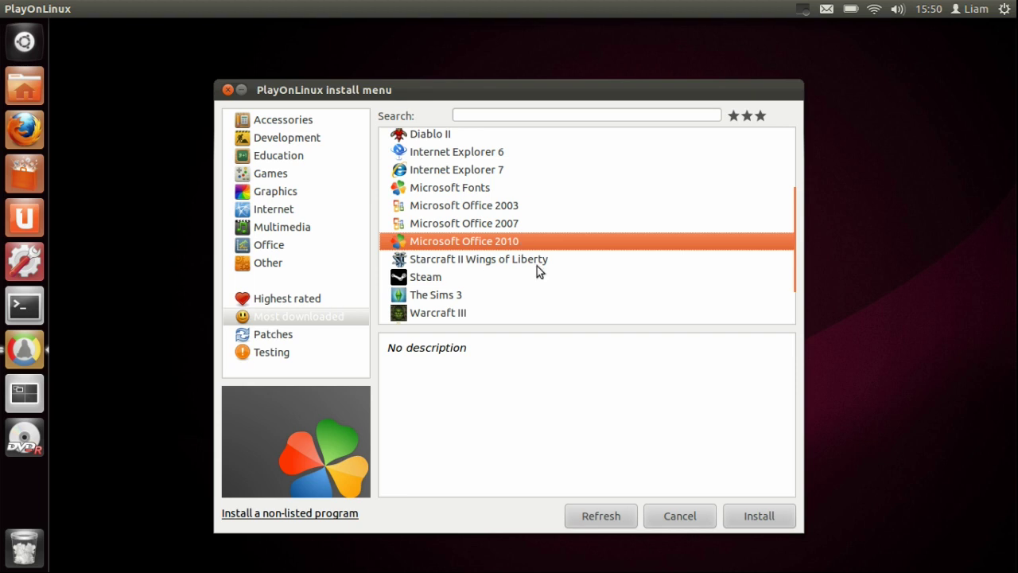
pyautogui.click(741, 513)
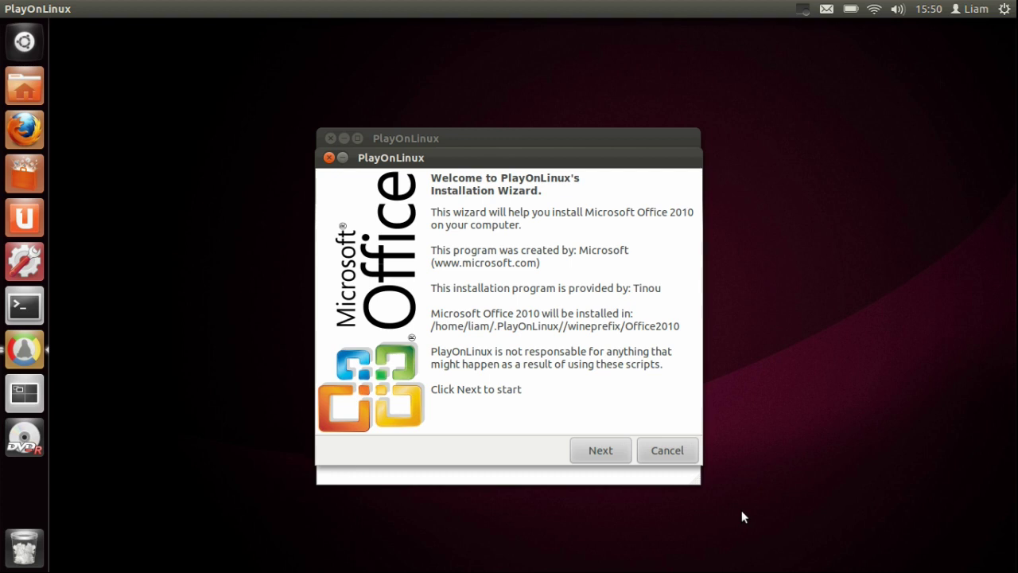
# - Close the Office wizard and create a desktop shortcut for Microsoft Word 2010
pyautogui.click(328, 158)
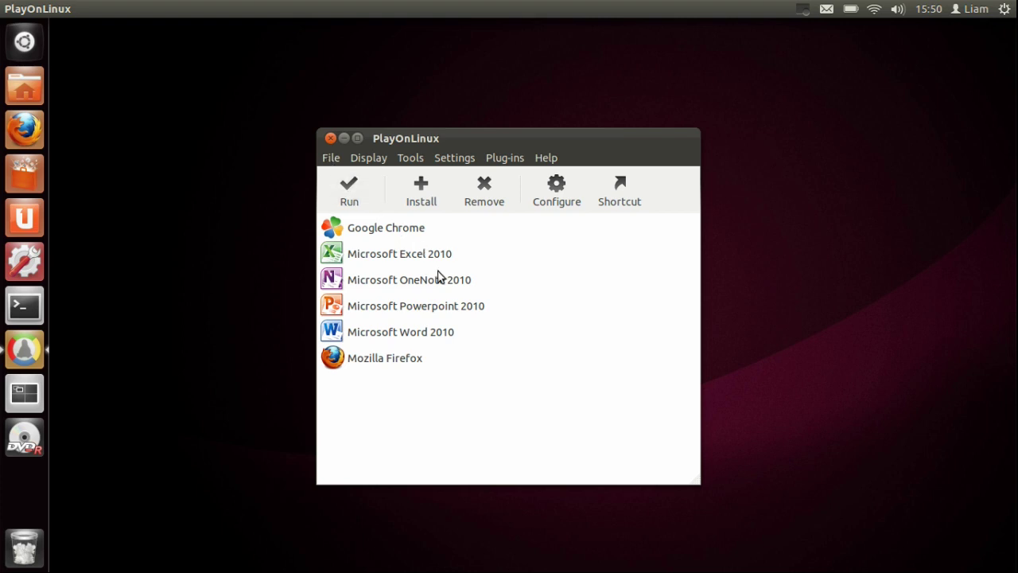
pyautogui.click(138, 94)
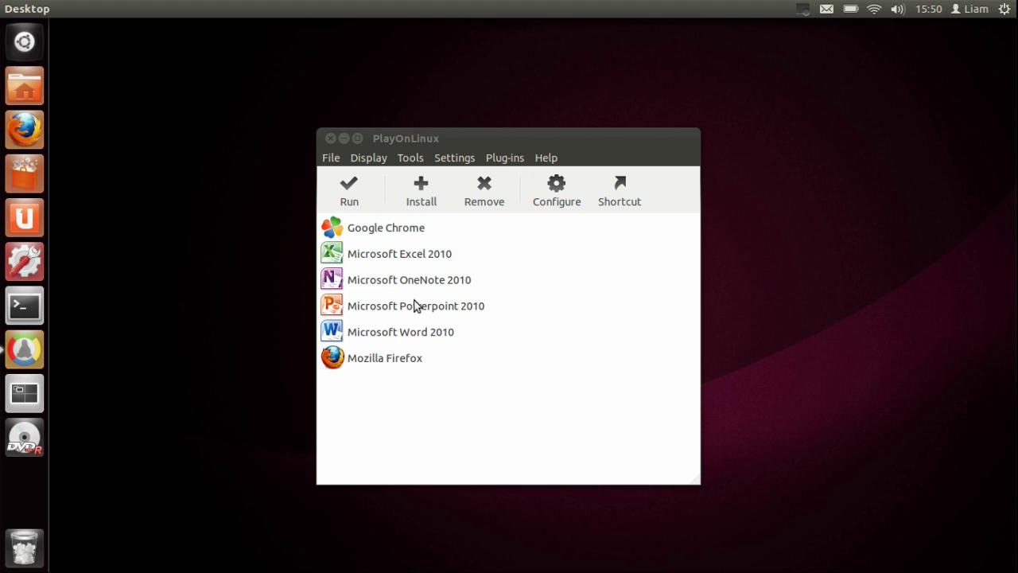
pyautogui.click(419, 335)
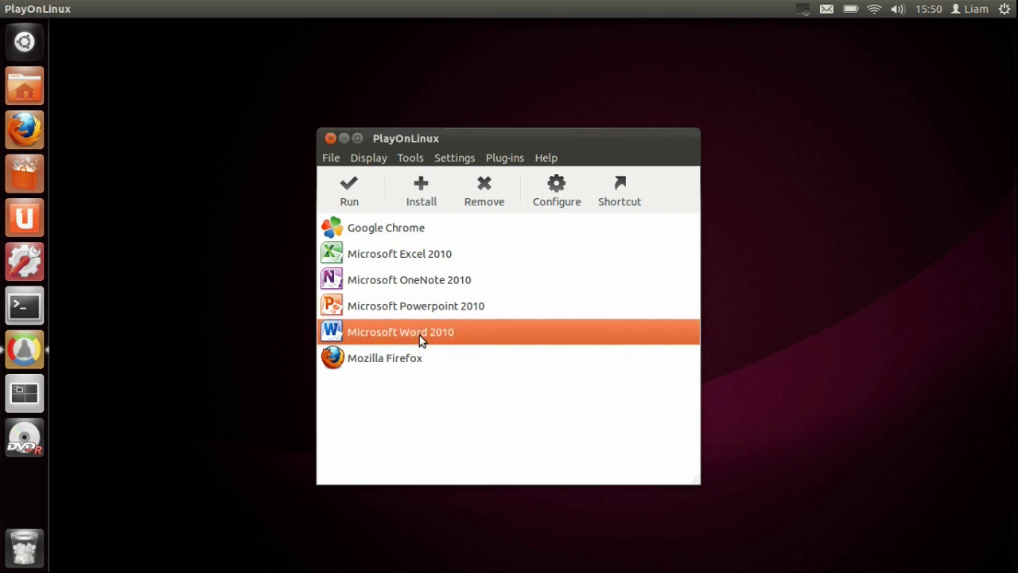
pyautogui.click(622, 199)
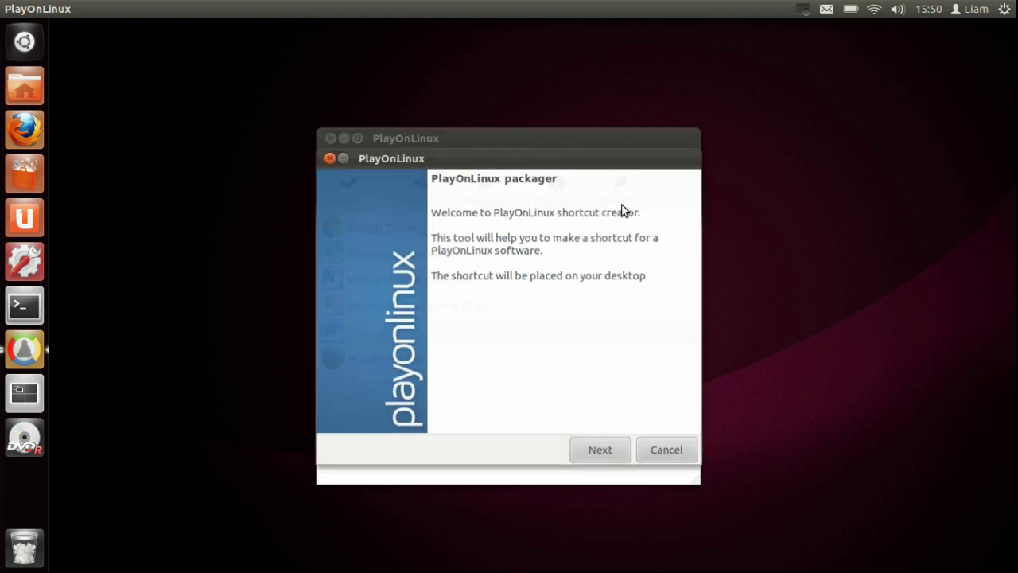
pyautogui.click(653, 459)
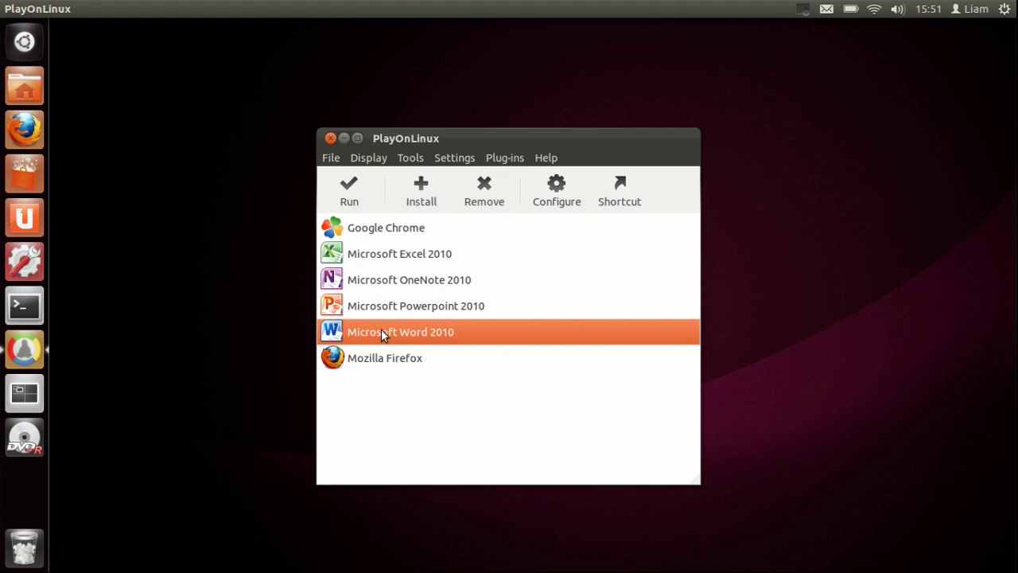
pyautogui.click(626, 200)
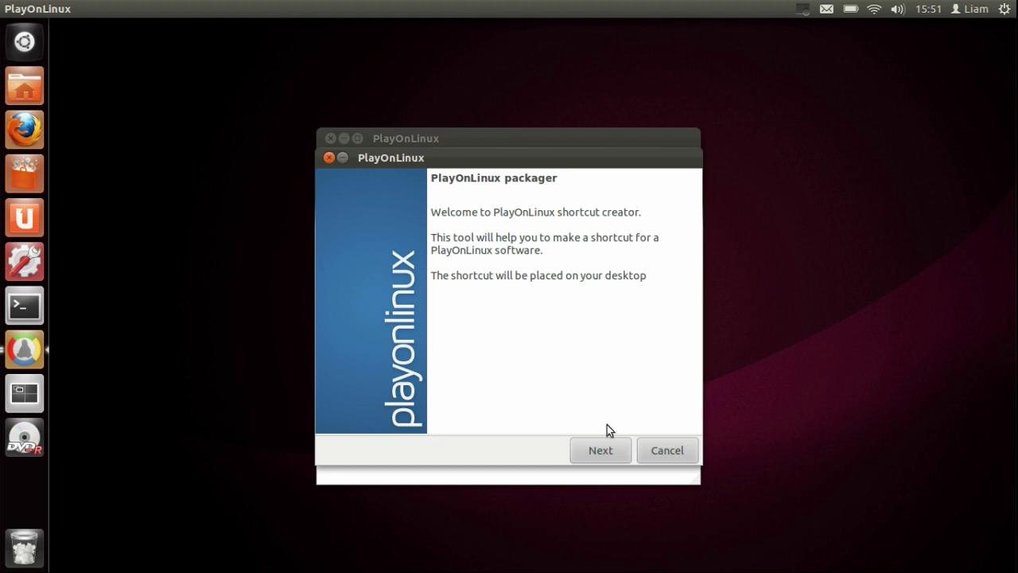
pyautogui.click(600, 450)
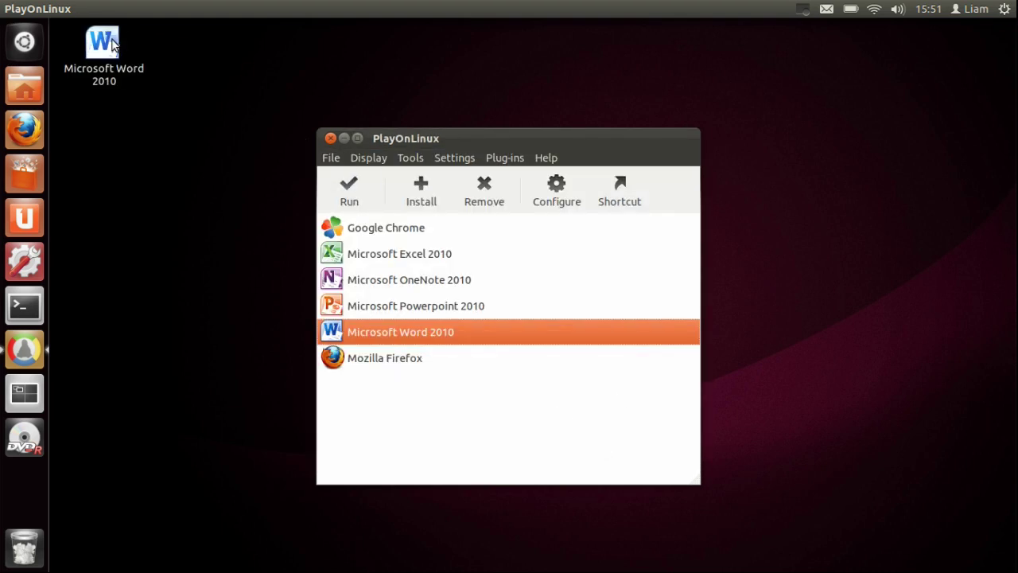
# - Drag the Microsoft Word 2010 desktop icon onto the Unity launcher and launch Word from it
pyautogui.moveTo(102, 68); pyautogui.dragTo(25, 170)
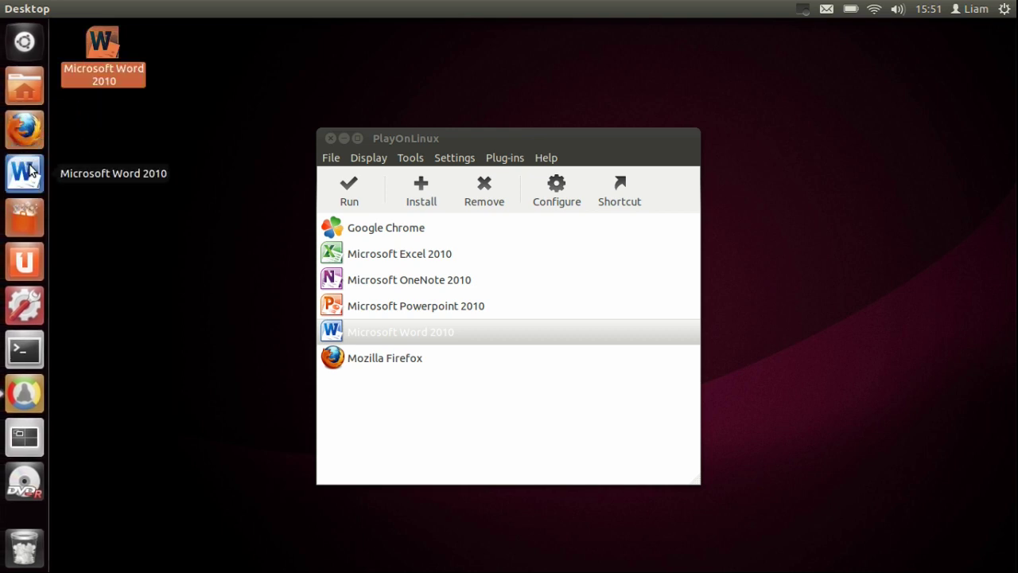
pyautogui.click(142, 207)
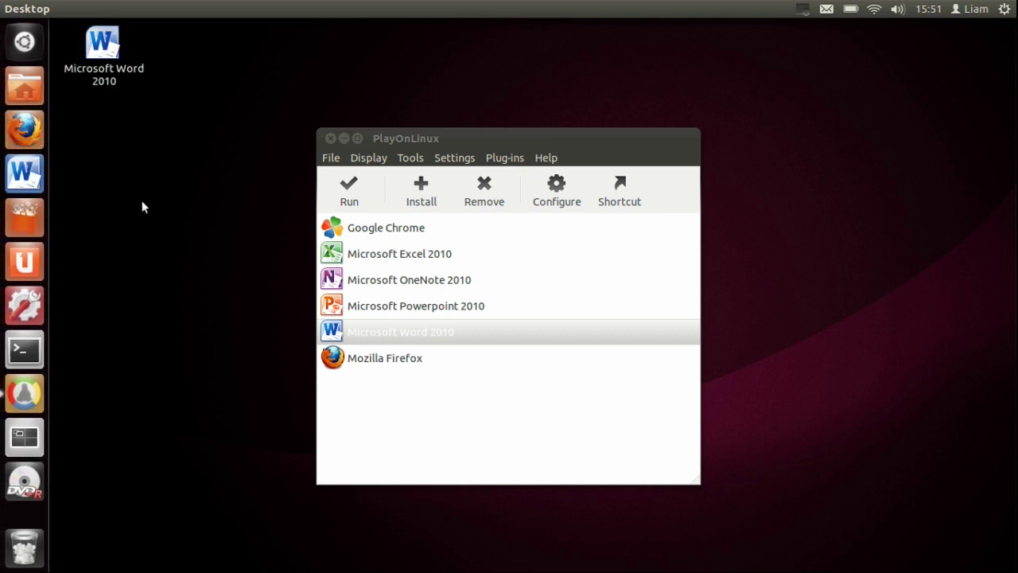
pyautogui.click(22, 194)
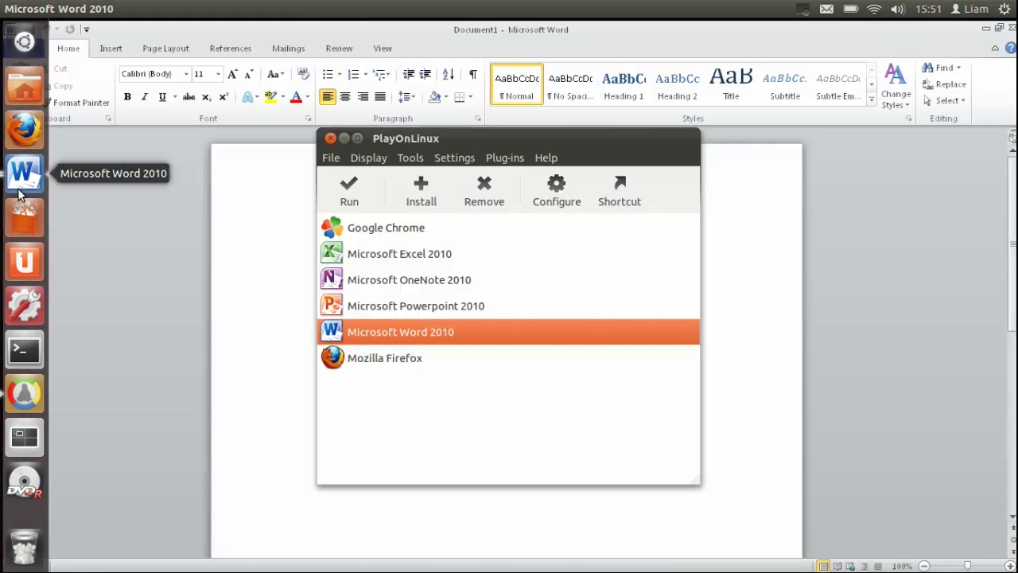
# - Minimize PlayOnLinux, type test text into Document1, then backspace it down to a single 'F'
pyautogui.click(342, 138)
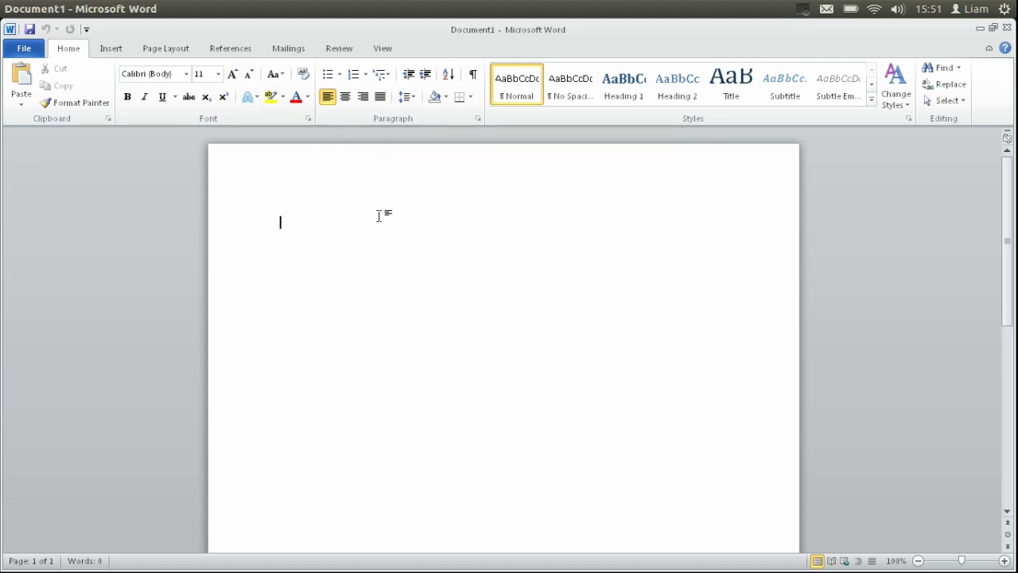
pyautogui.write('ffdfsd')
pyautogui.write('f')
pyautogui.write('sd;fs')
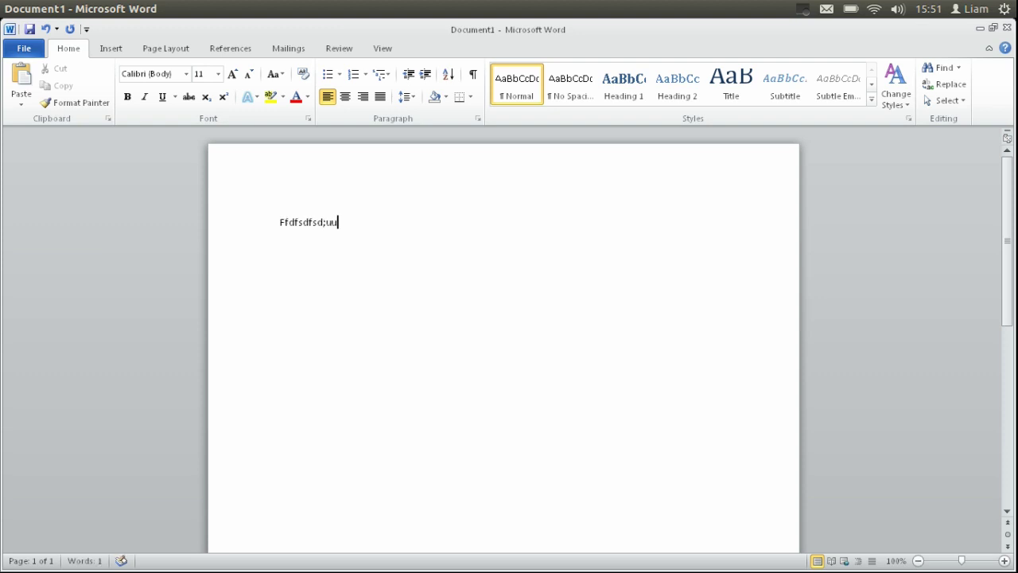
pyautogui.press('BackSpace')
pyautogui.press('BackSpace')
pyautogui.press('BackSpace')
pyautogui.press('BackSpace')
pyautogui.press('BackSpace')
pyautogui.press('BackSpace')
pyautogui.press('BackSpace')
pyautogui.press('BackSpace')
pyautogui.press('BackSpace')
pyautogui.press('BackSpace')
pyautogui.press('BackSpace')
pyautogui.press('BackSpace')
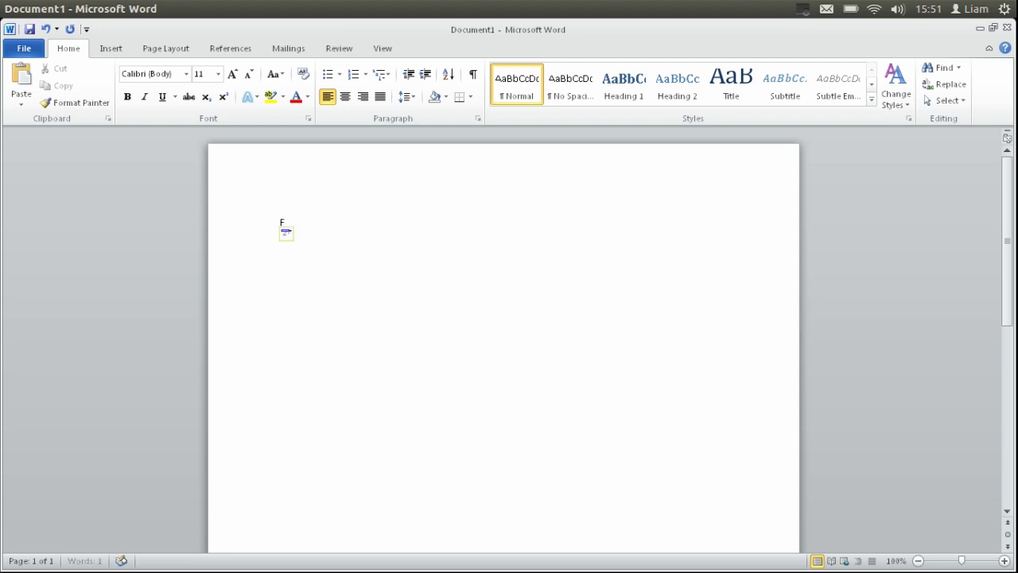